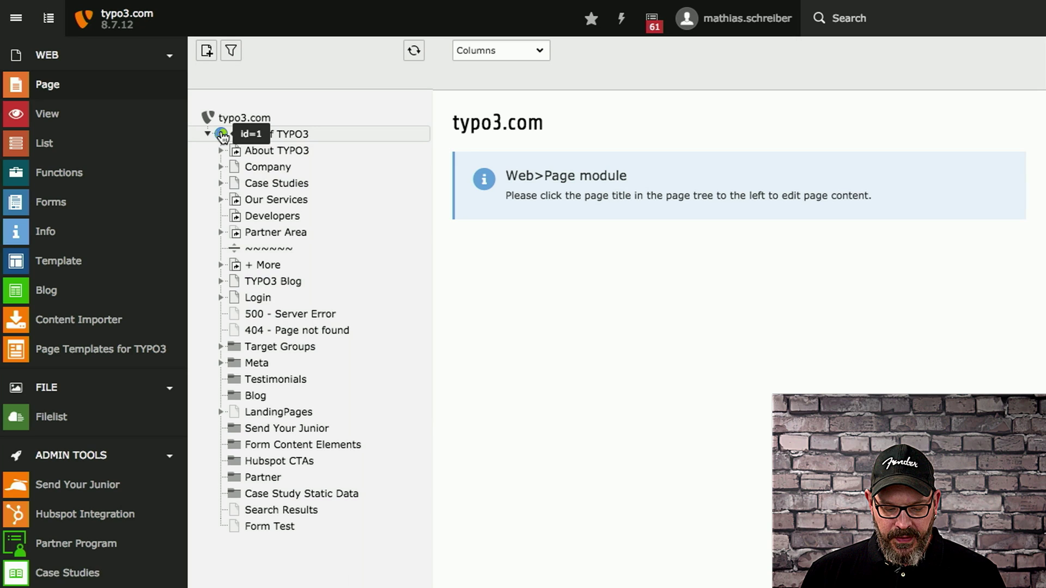
Step: Edit the Home of TYPO3 root page from its context menu and look over the General tab
click(221, 133)
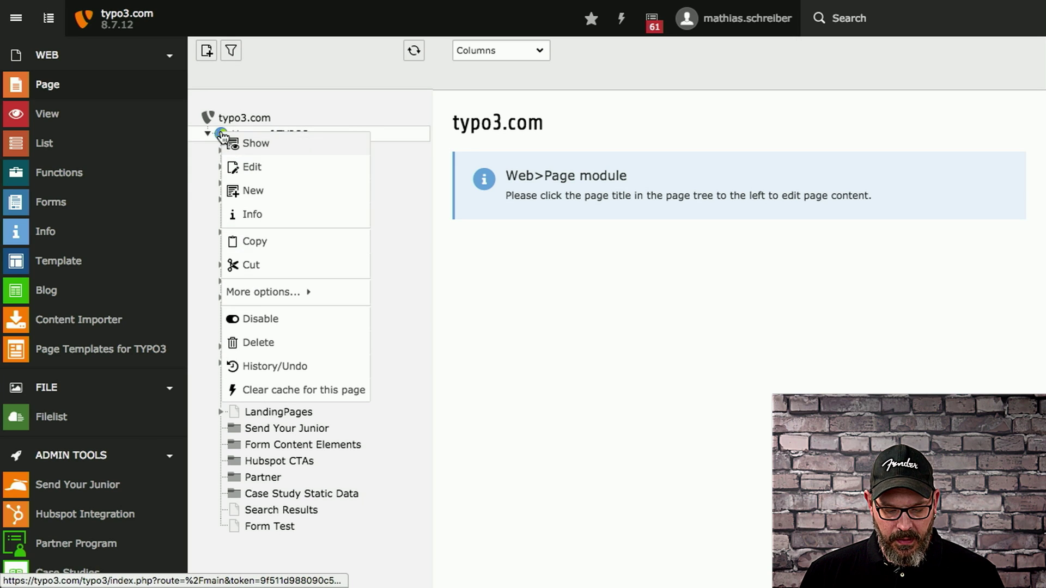
click(254, 169)
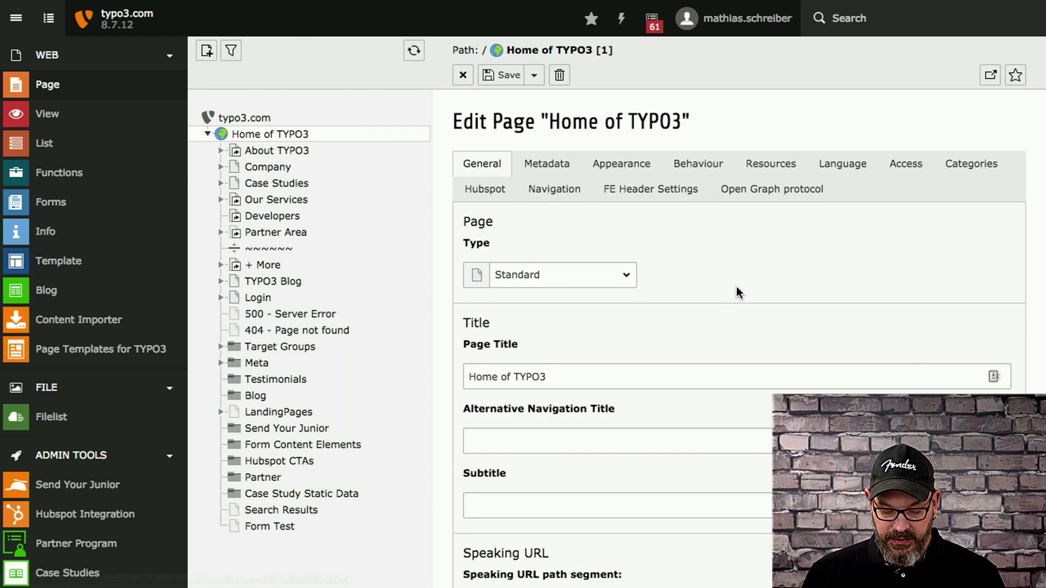
scroll(736, 287, down, 5)
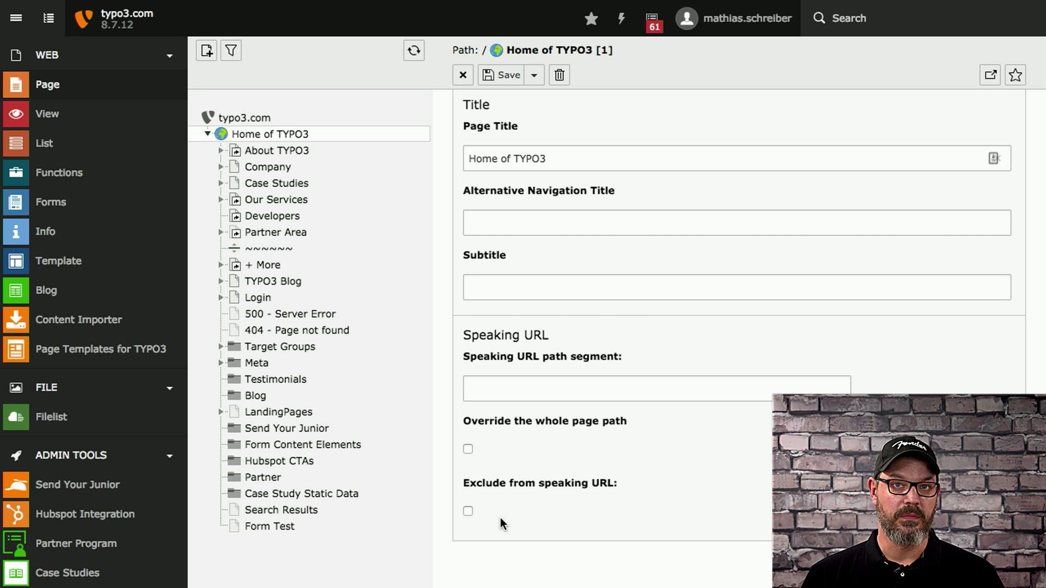
scroll(501, 523, up, 5)
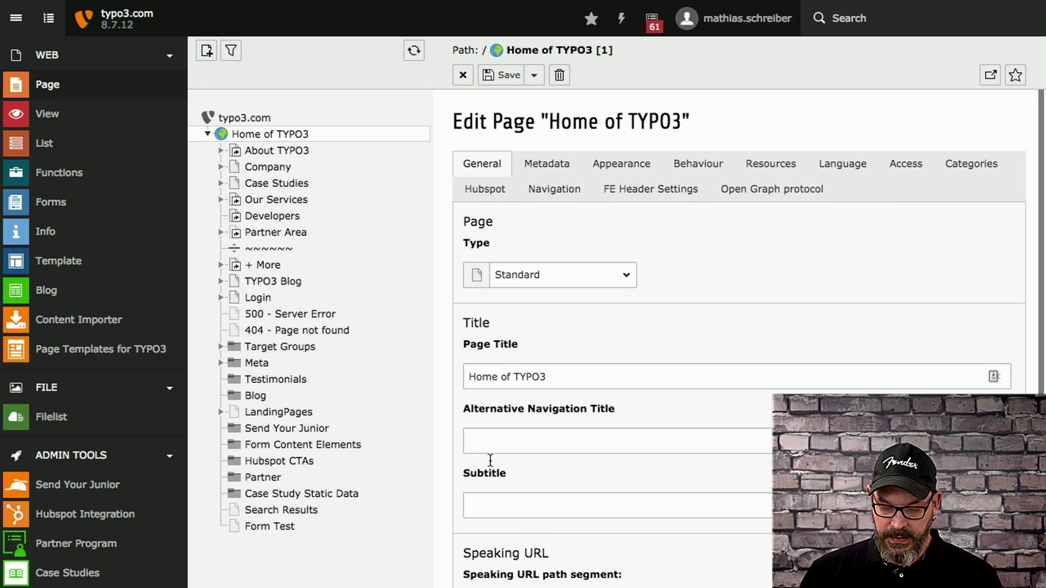
Step: Review the Behaviour tab down to Miscellaneous, then switch to the TYPO3 9.2-dev backend
click(696, 165)
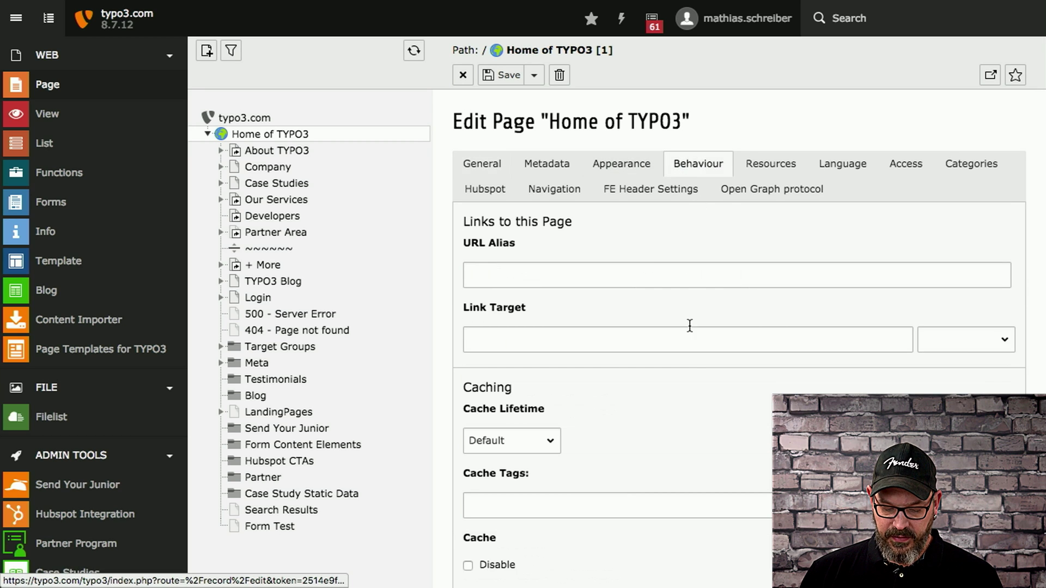
scroll(739, 327, down, 5)
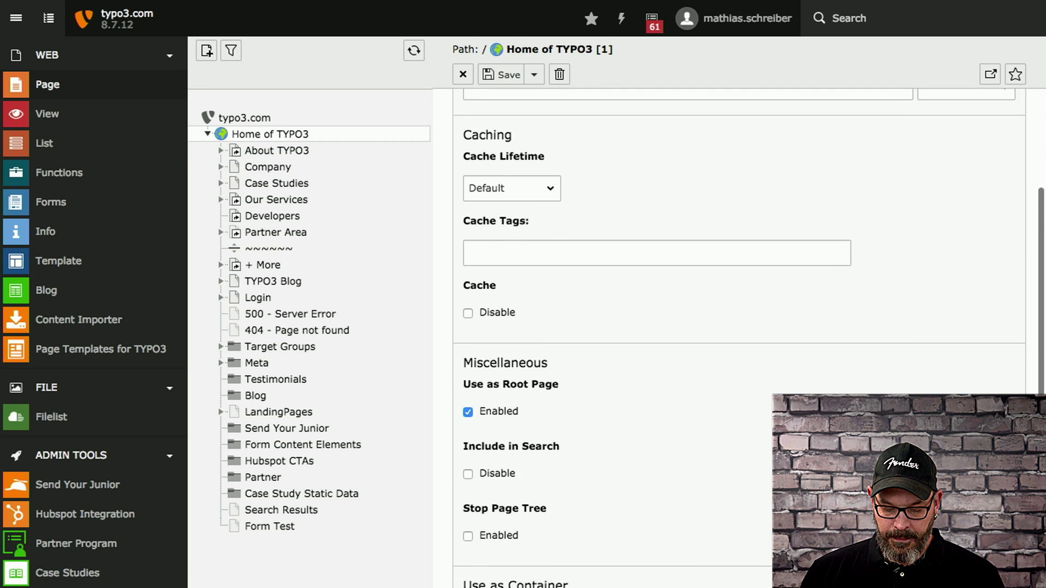
scroll(746, 403, down, 1)
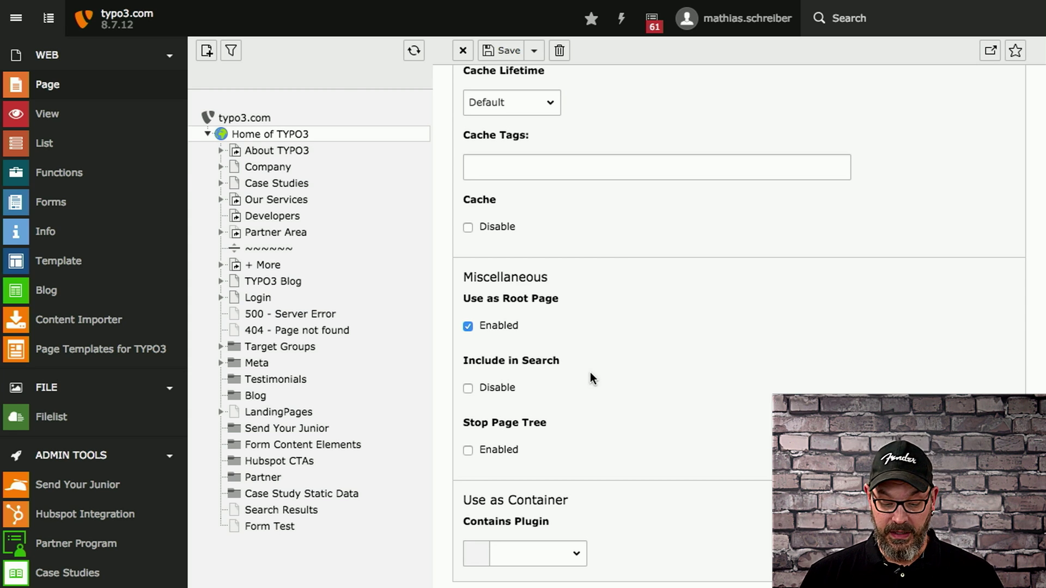
scroll(591, 377, down, 1)
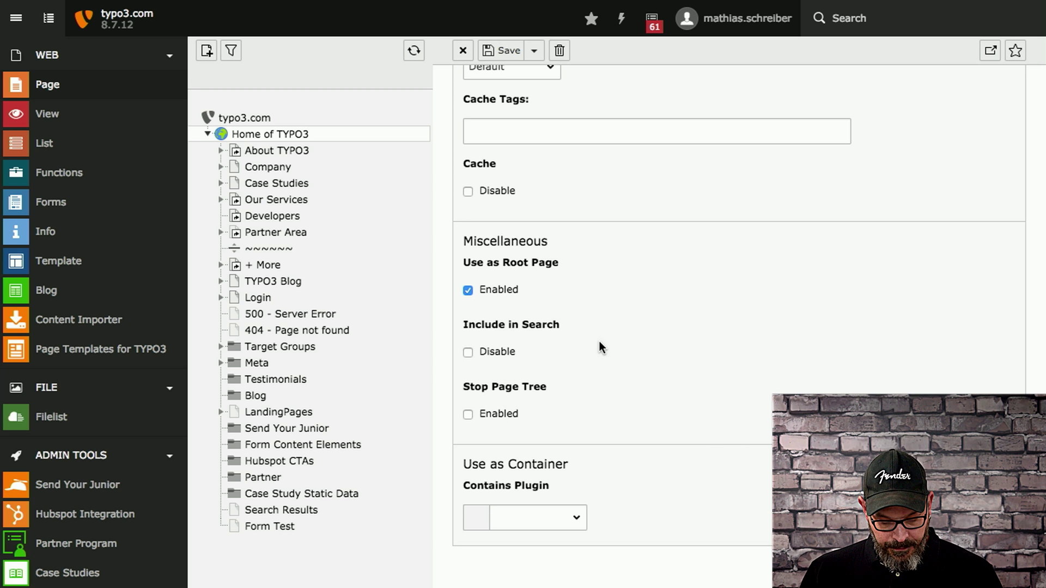
key(ctrl+Tab)
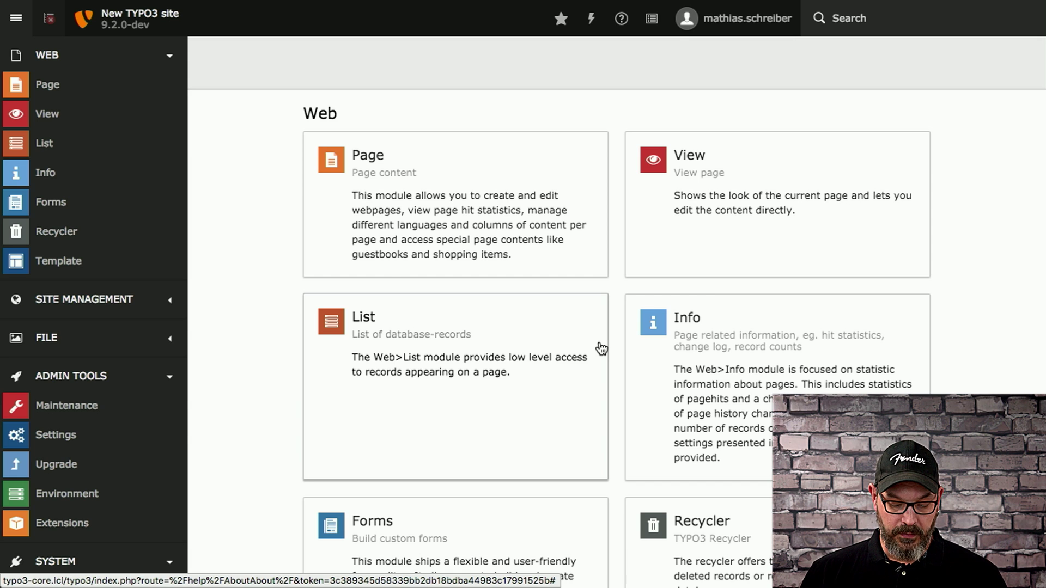
Step: Open the Web > List module showing the New TYPO3 site page tree
click(62, 143)
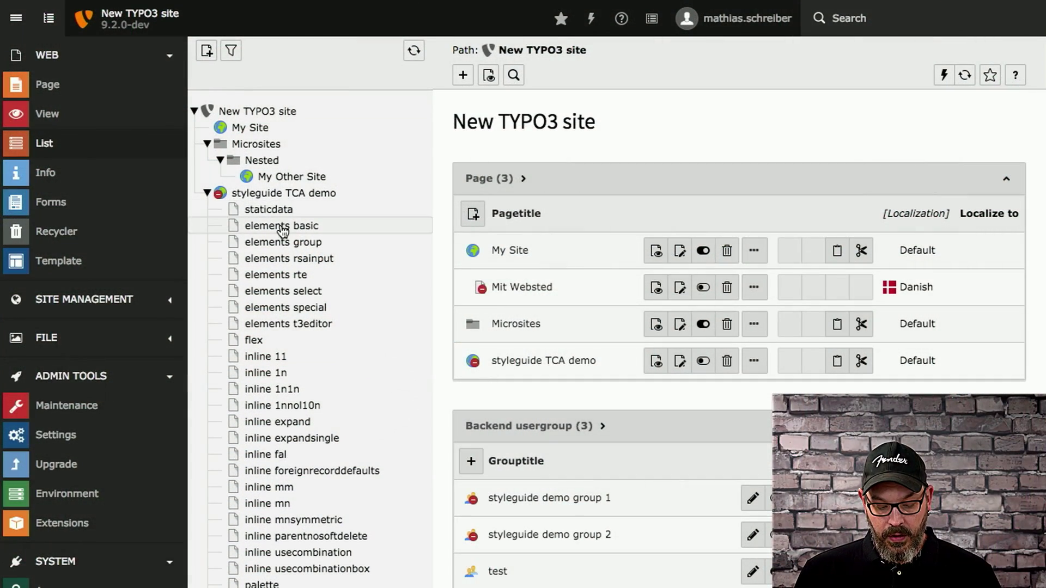
Step: Edit record 6 on 'elements basic', show its check tab, and toggle checkbox_1 on and off
click(281, 228)
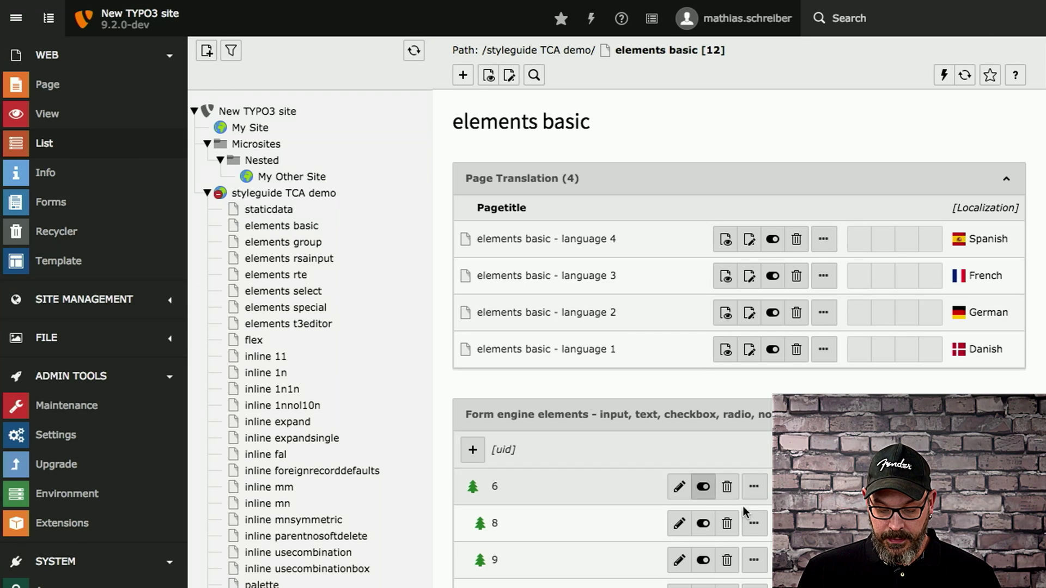
click(678, 488)
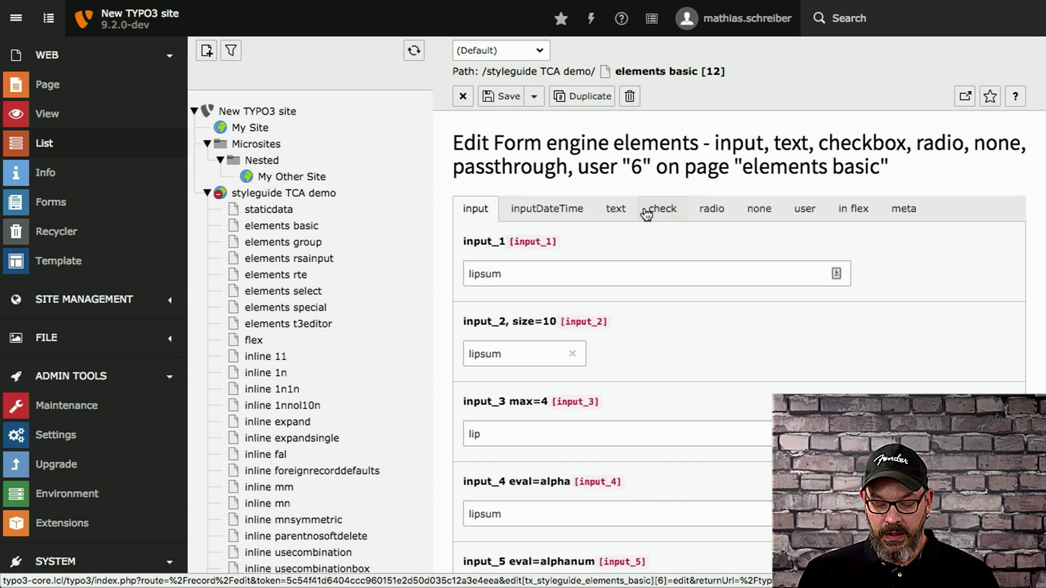
click(656, 211)
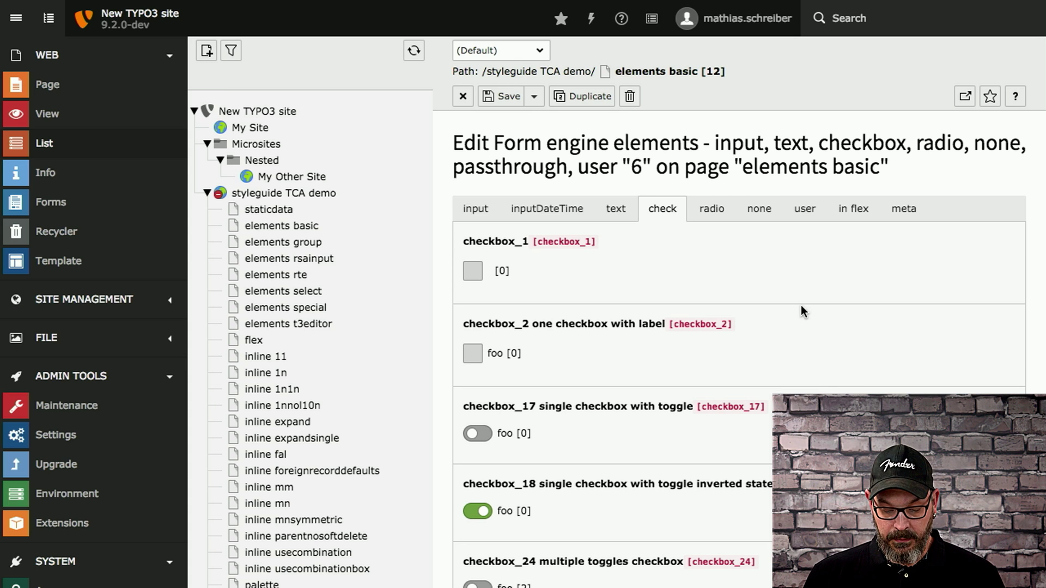
click(473, 272)
click(474, 274)
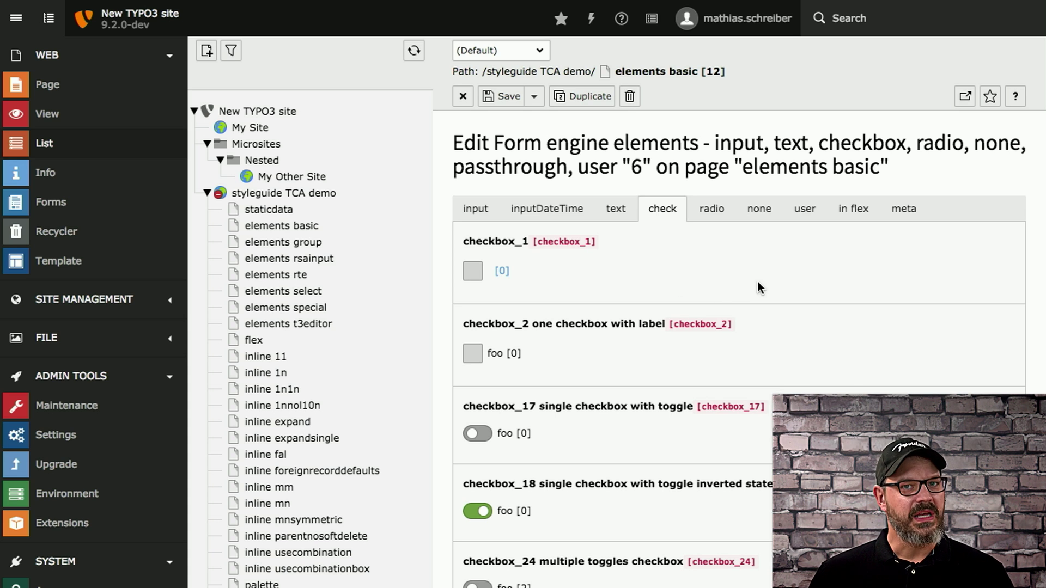
Step: Switch the checkbox_17 toggle on and back off
scroll(760, 288, down, 3)
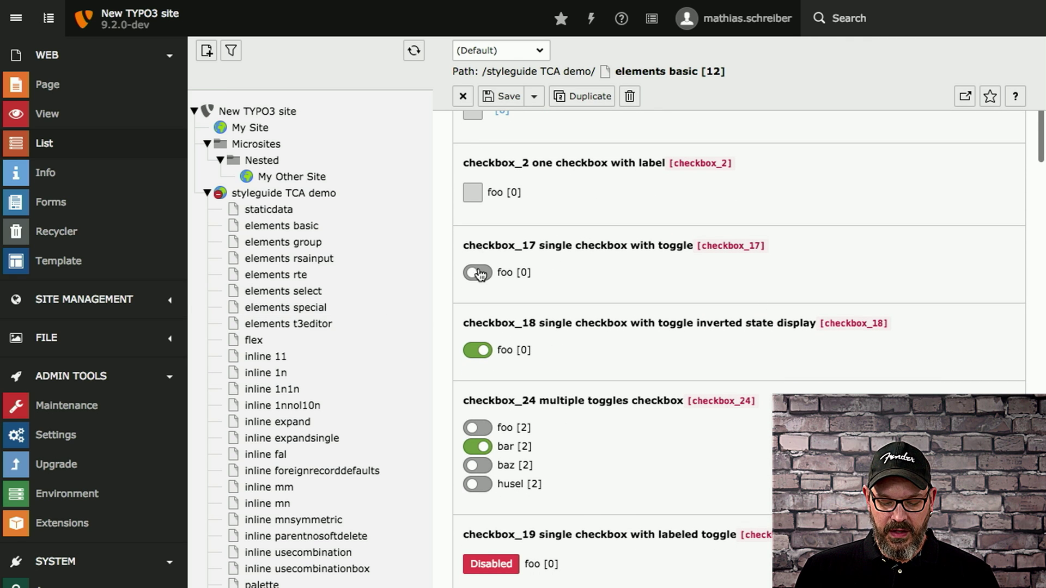
click(479, 277)
click(479, 276)
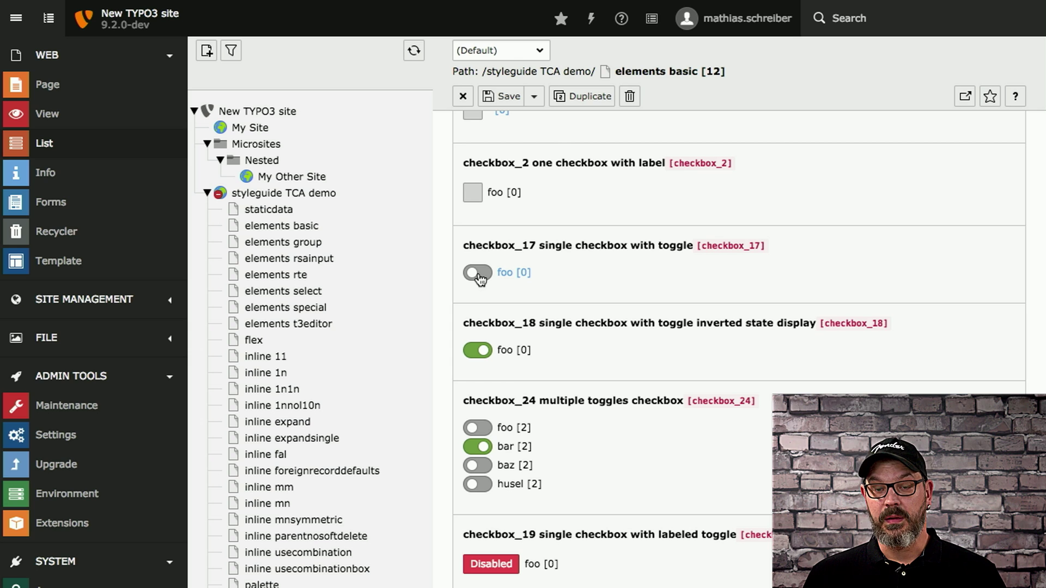
Step: Flip the checkbox_19 labeled toggle to Enabled and back to Disabled
scroll(480, 276, down, 5)
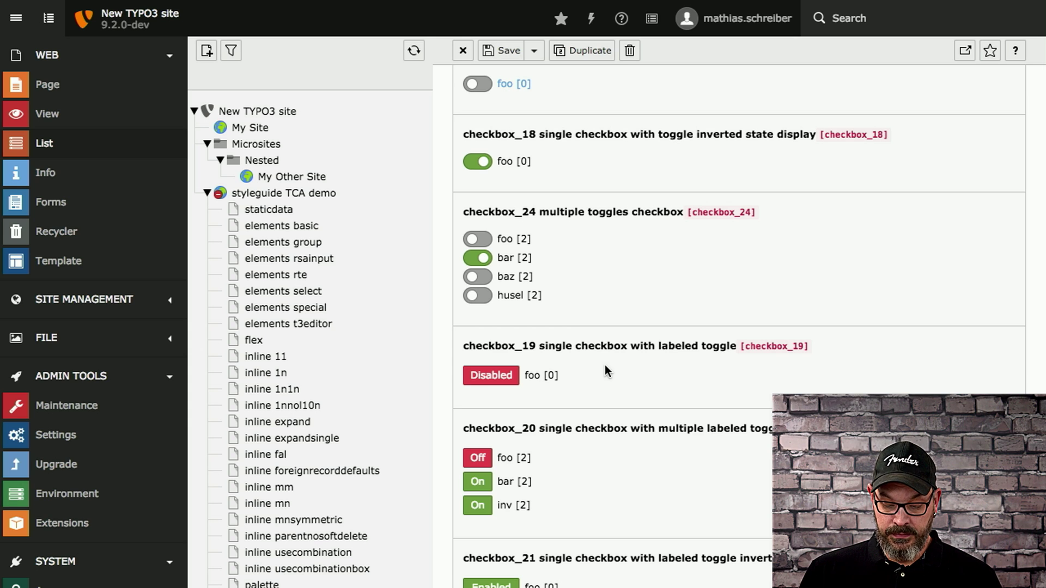
click(494, 379)
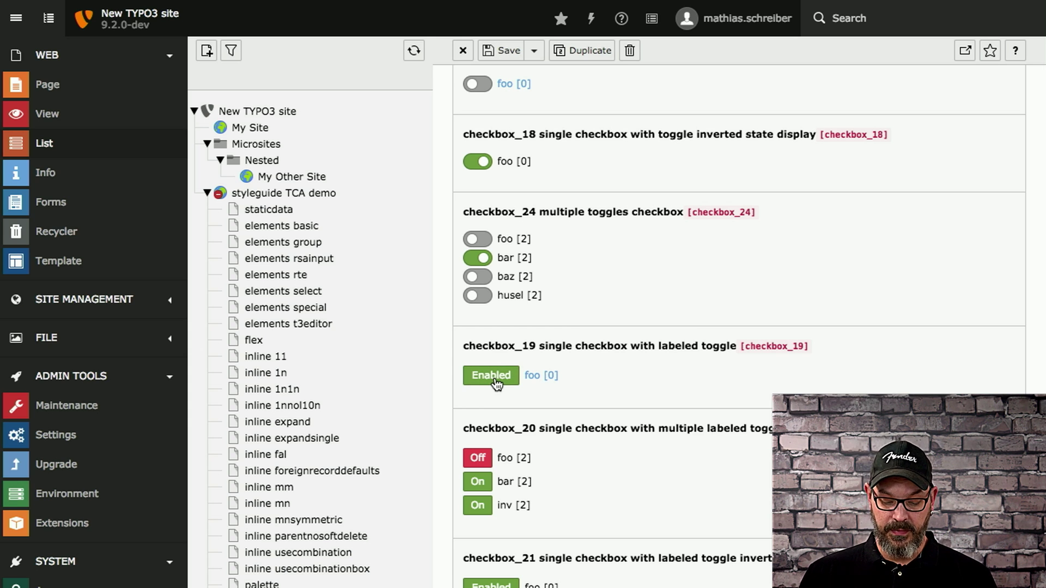
click(497, 384)
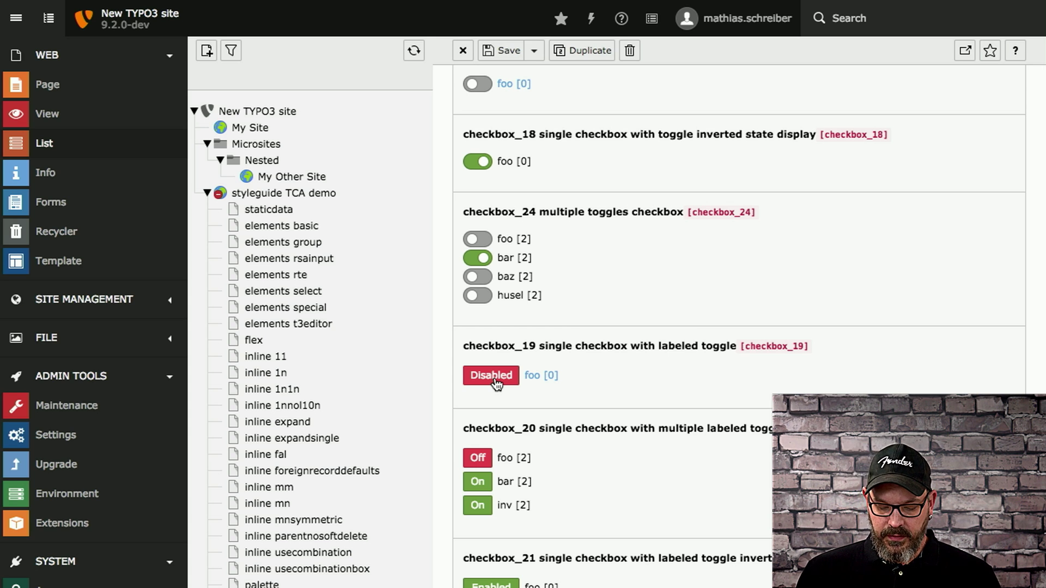
scroll(496, 384, up, 2)
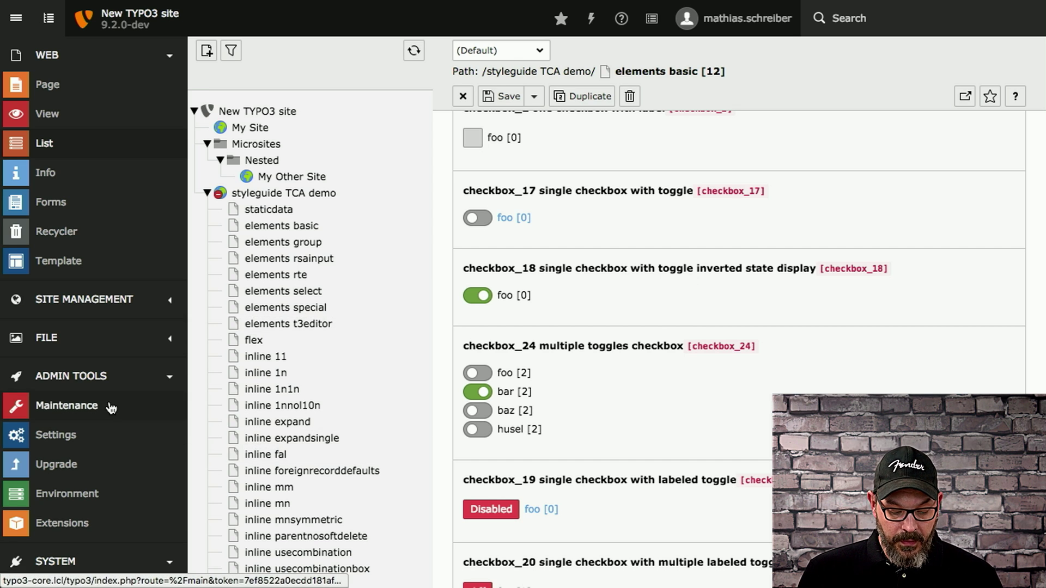
Step: Go to the Configuration module, discarding the record's unsaved changes
scroll(109, 406, down, 5)
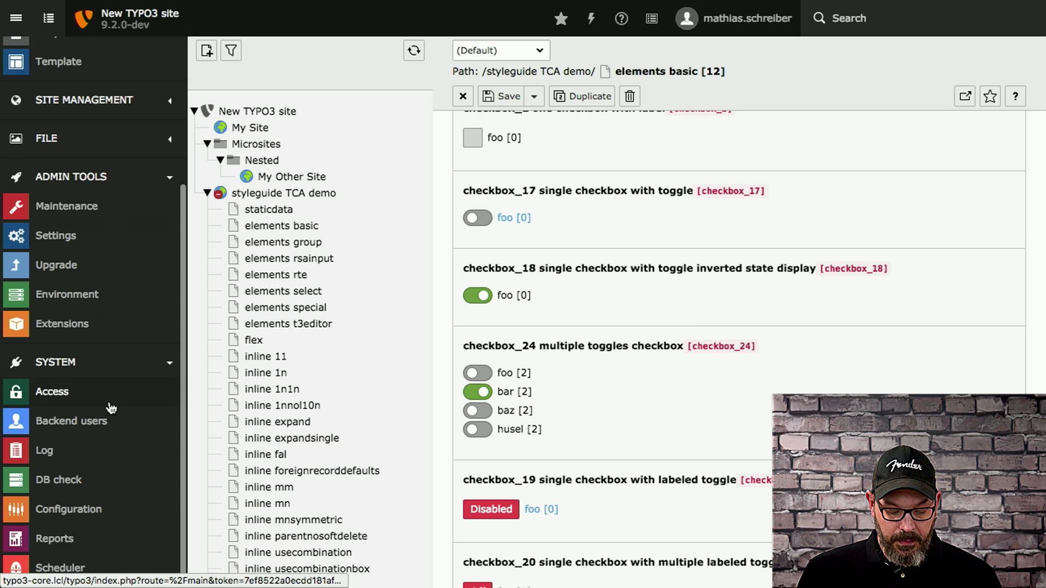
click(64, 507)
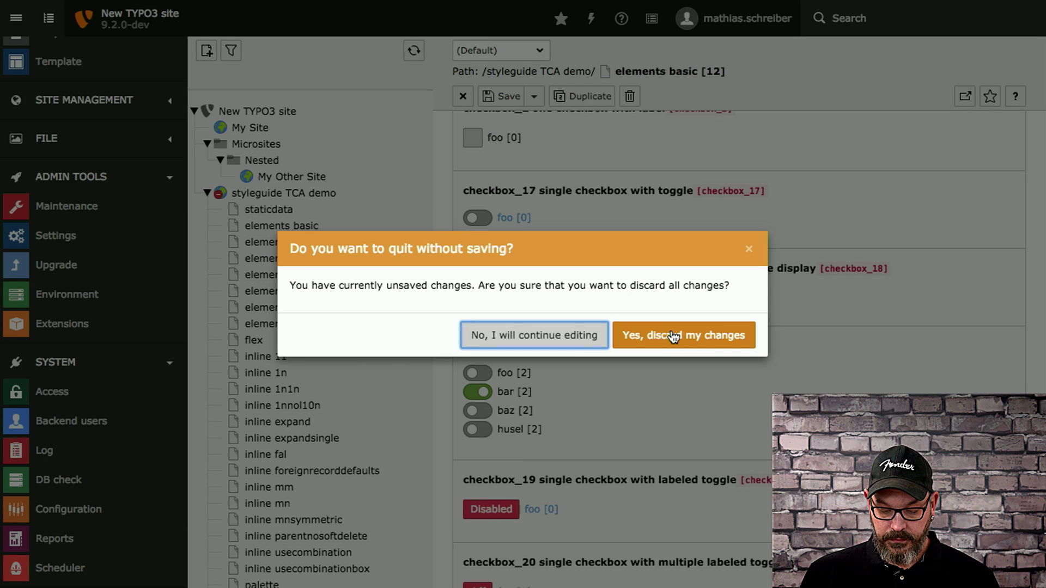
click(709, 342)
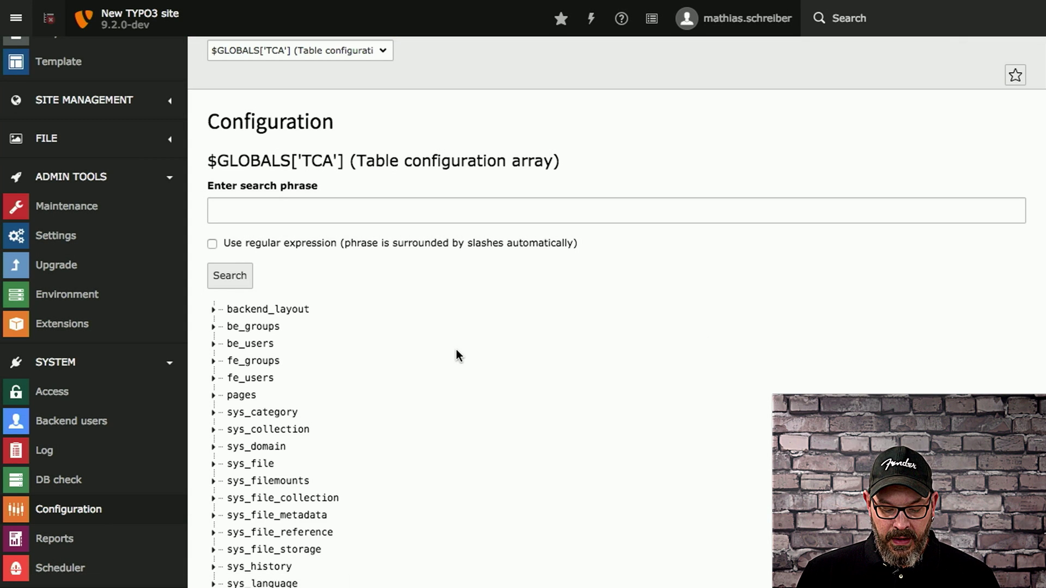
Step: Browse $GLOBALS['TCA'] down to tx_styleguide_elements_basic's checkbox columns
scroll(456, 355, down, 1)
scroll(457, 352, up, 1)
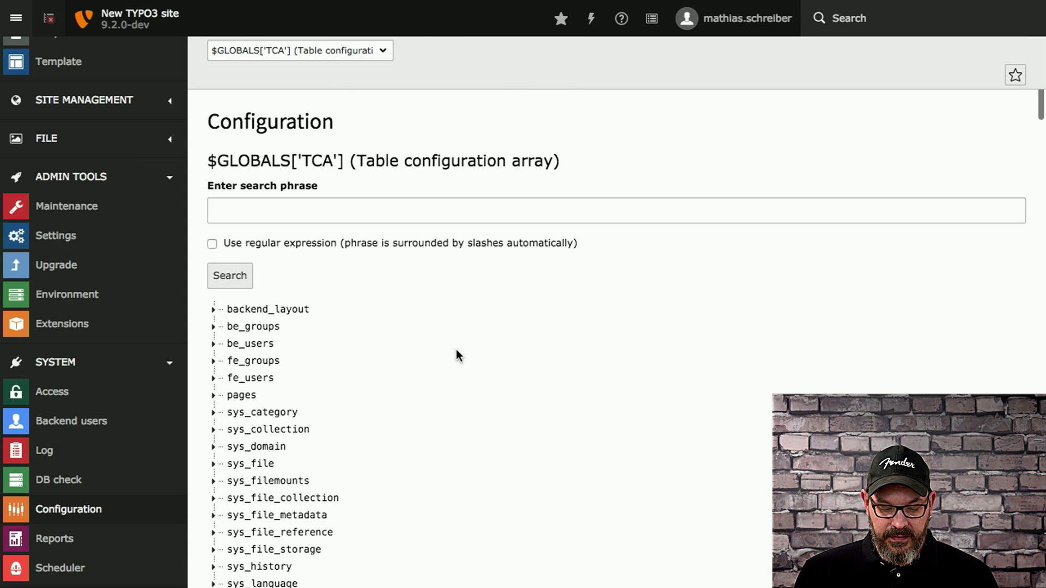
click(358, 53)
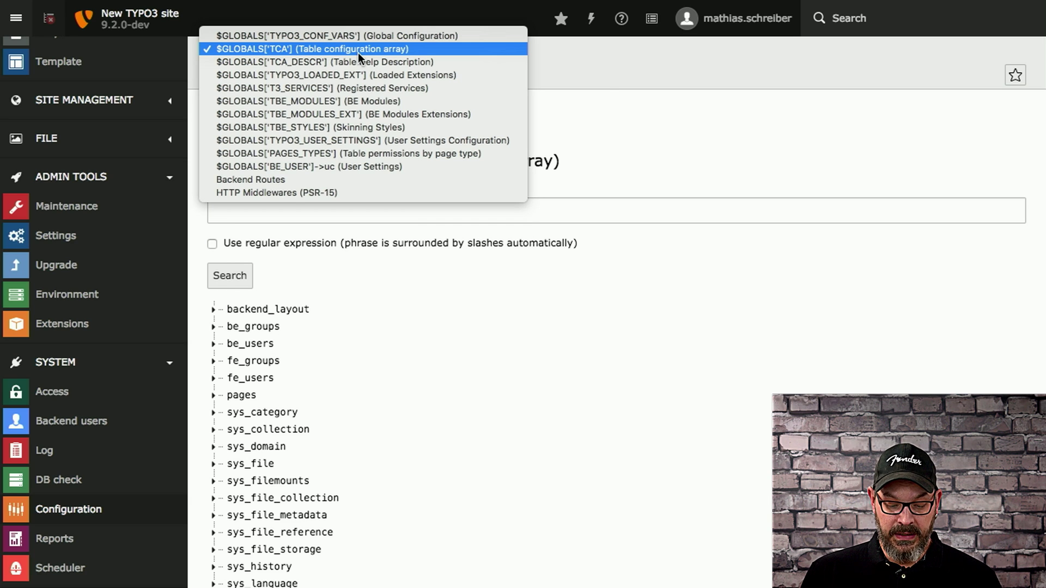
click(358, 53)
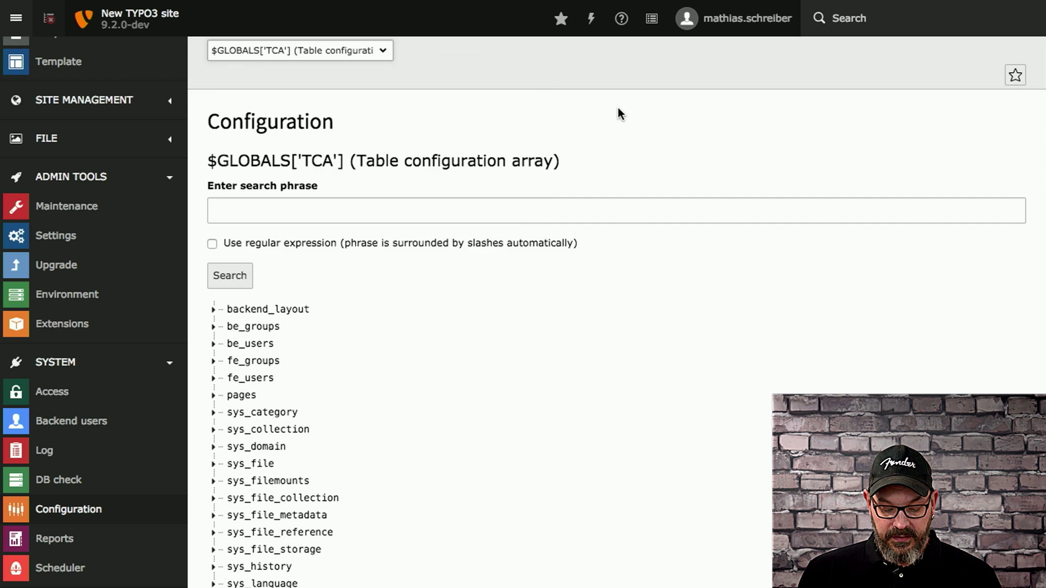
scroll(618, 107, down, 4)
scroll(618, 113, down, 2)
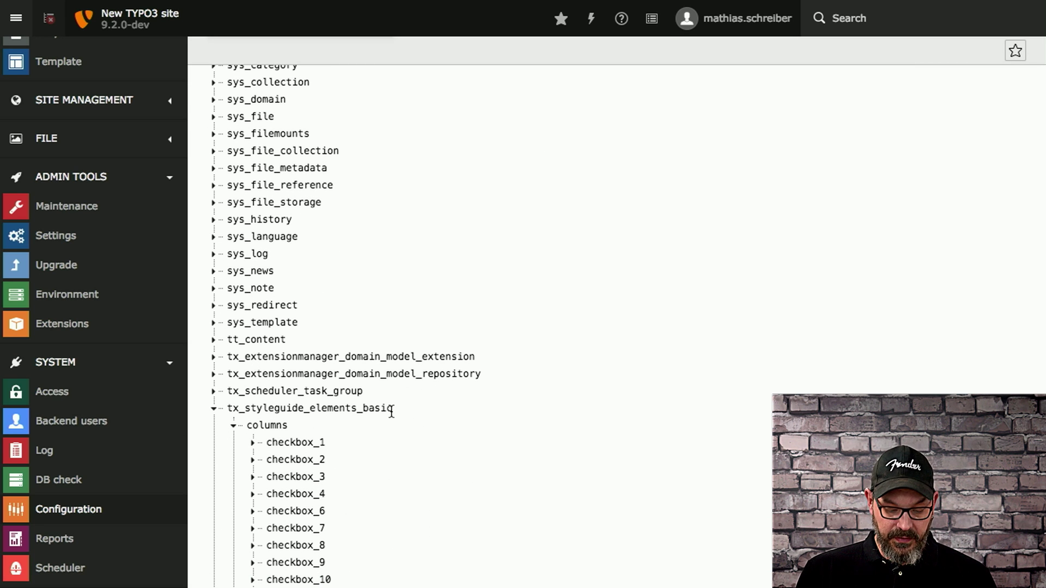
scroll(391, 413, down, 3)
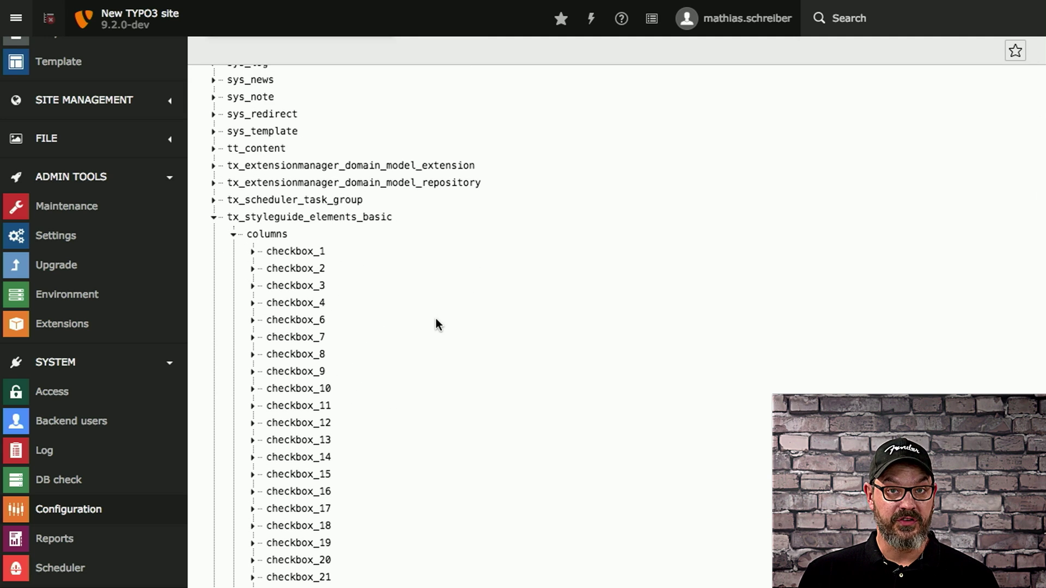
scroll(436, 325, down, 3)
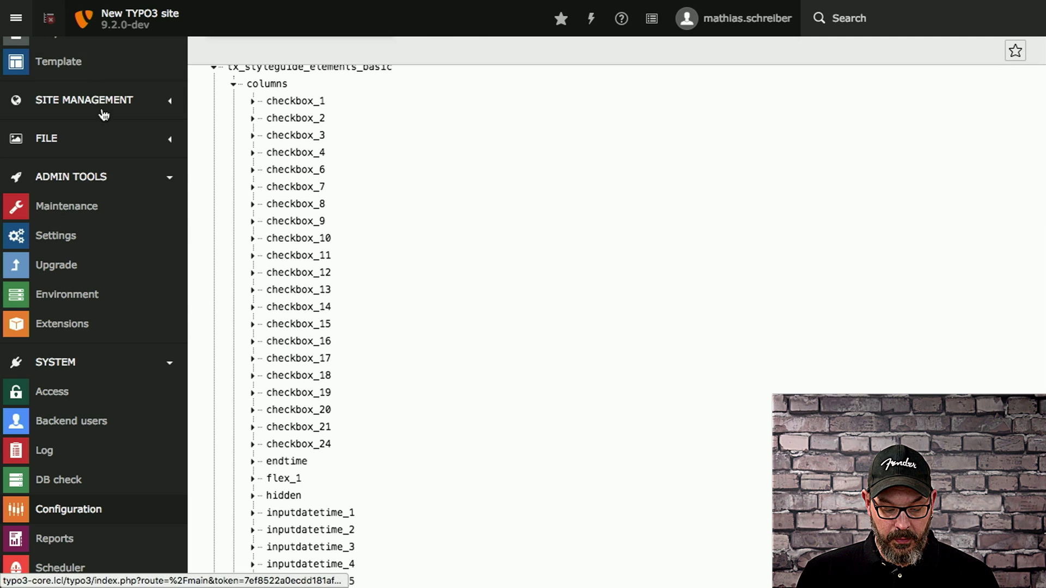
scroll(112, 155, up, 4)
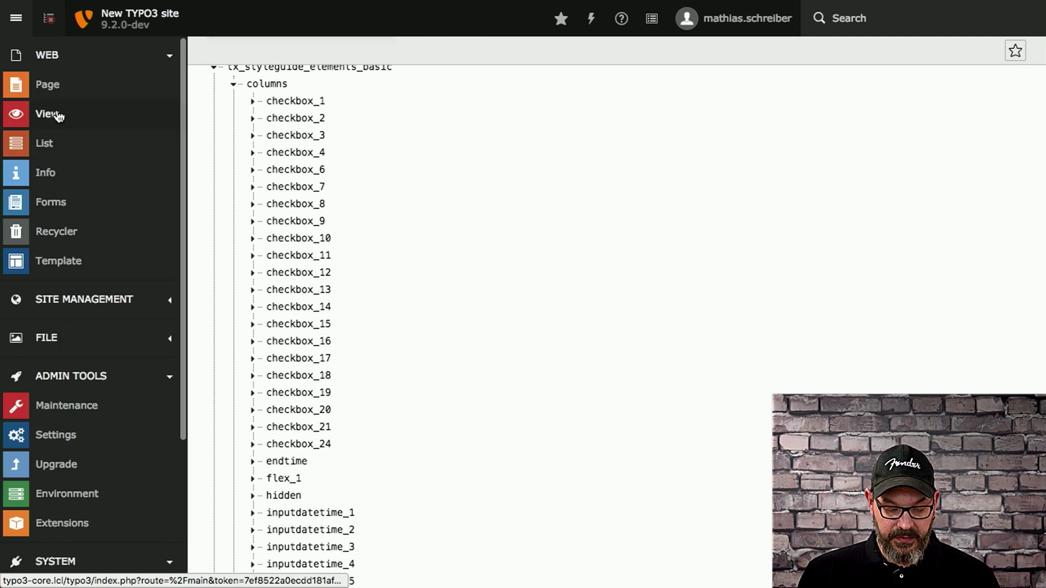
Step: Reopen record 6 on elements basic from the List module and scroll through its checkbox toggles
click(73, 153)
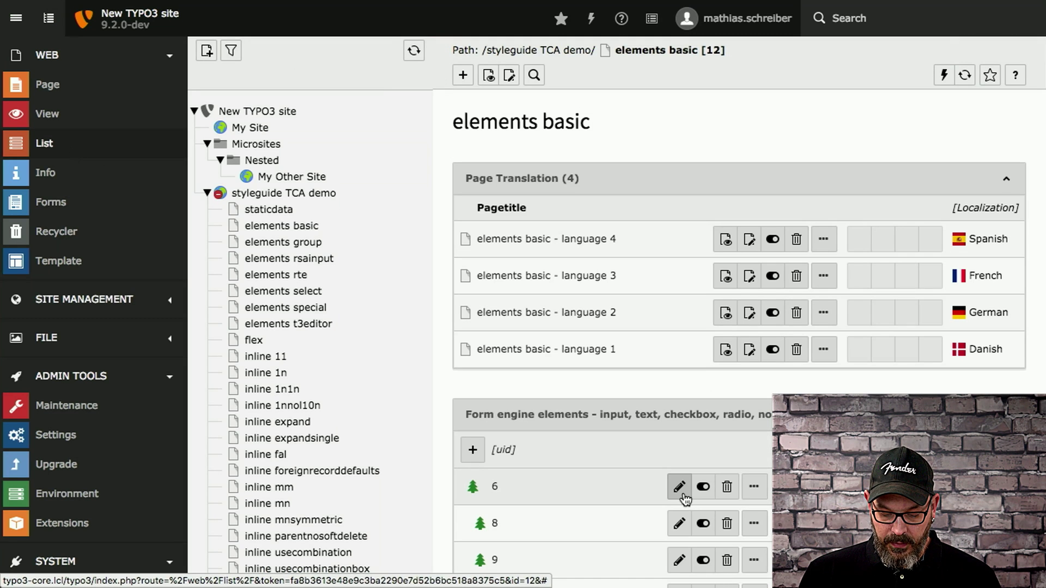
click(679, 490)
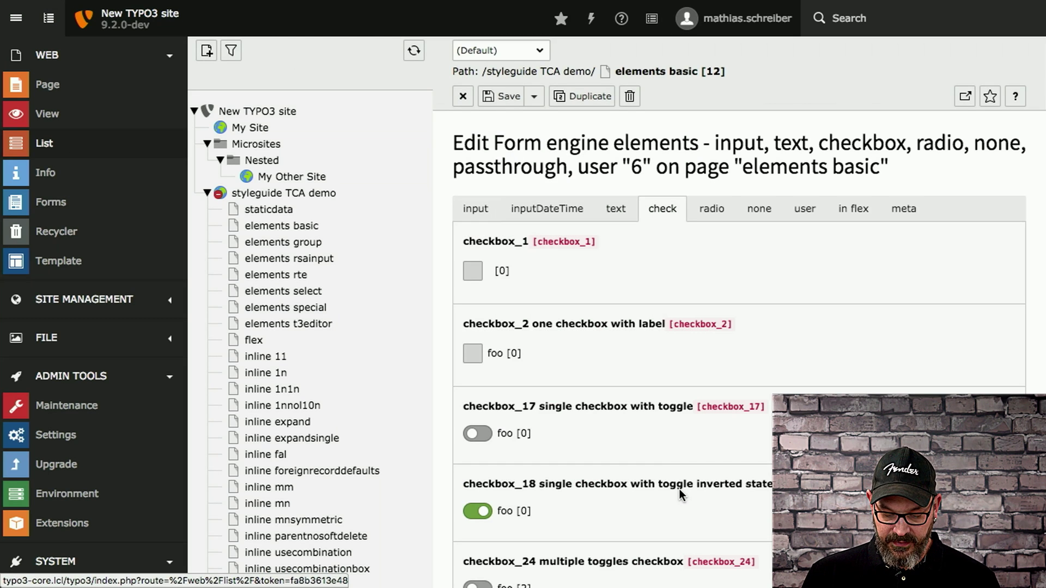
scroll(604, 431, down, 3)
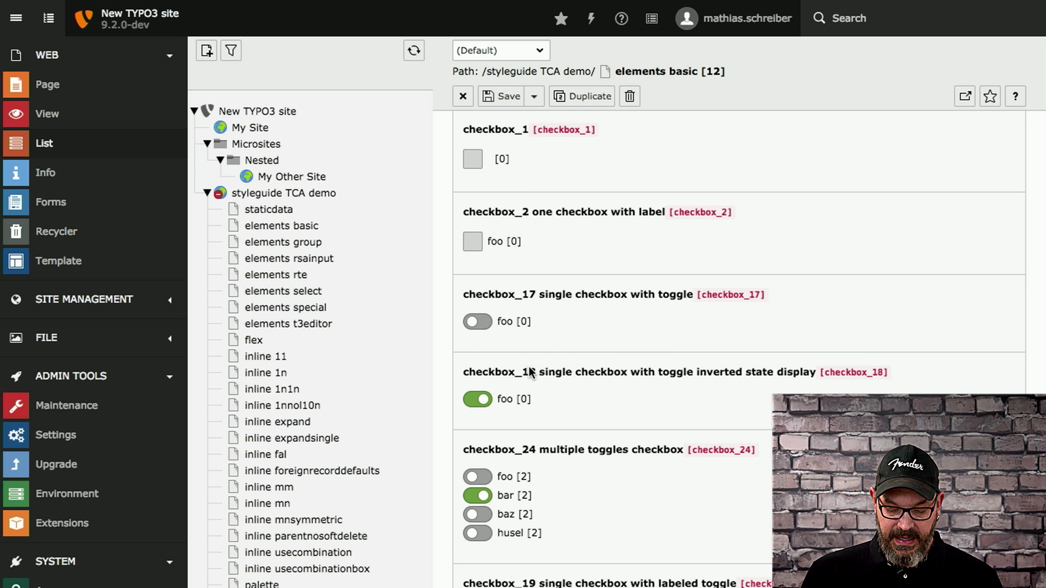
scroll(633, 440, down, 1)
scroll(633, 439, down, 4)
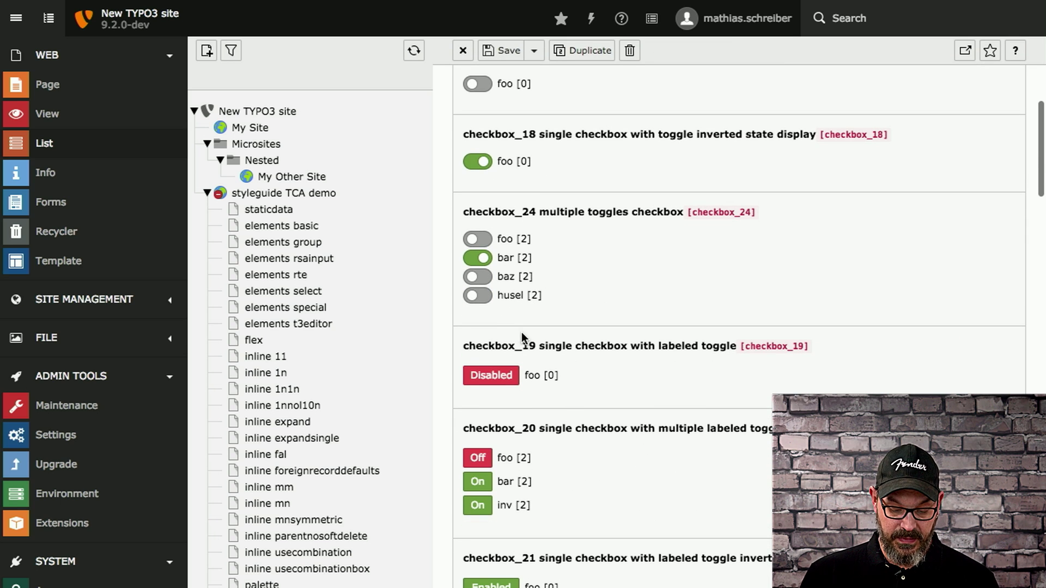
scroll(93, 460, down, 4)
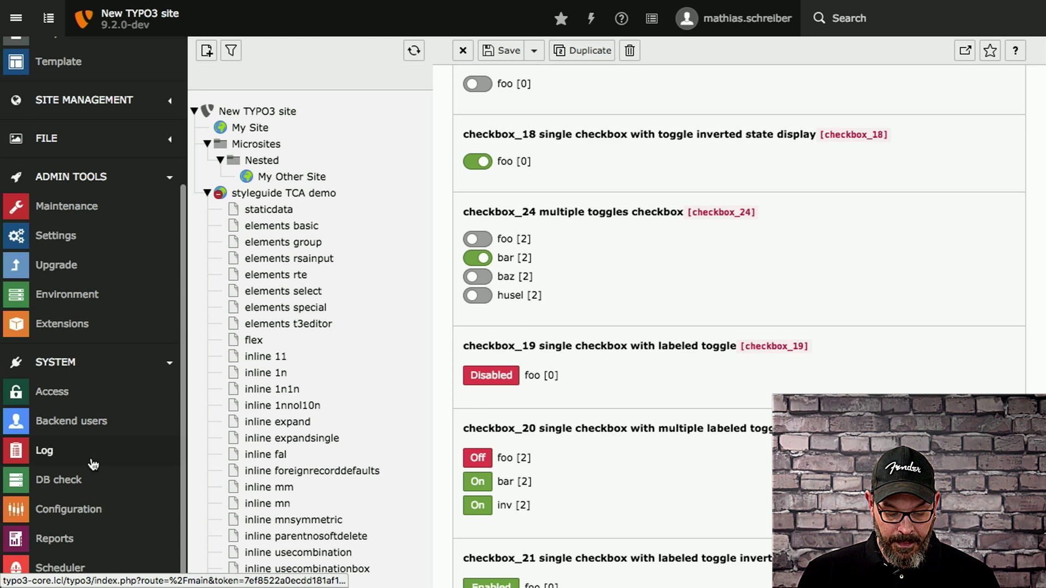
Step: Return to the TCA browser and expand the checkbox_17, checkbox_18 and checkbox_19 entries
click(70, 509)
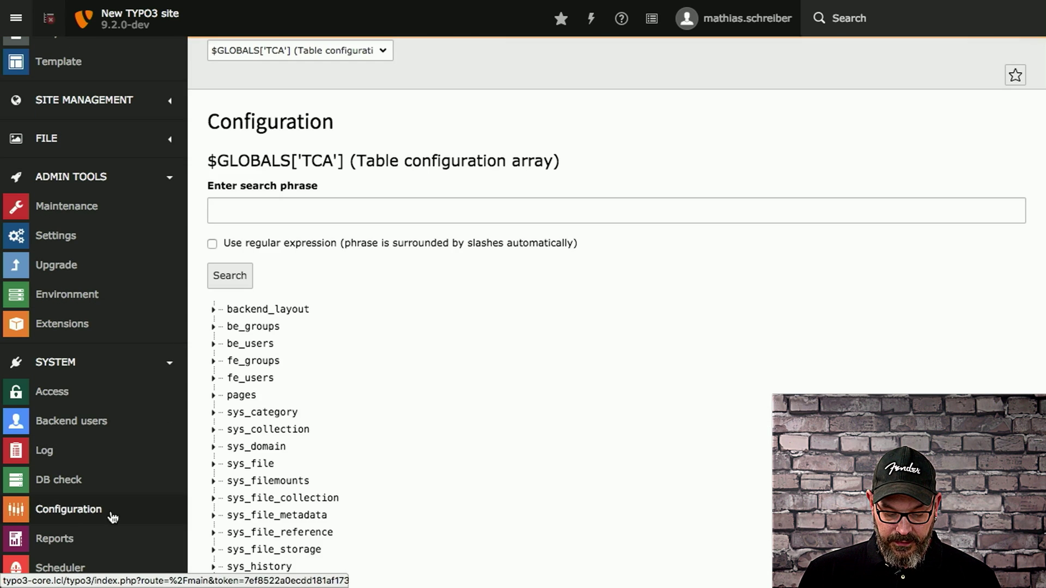
scroll(442, 474, down, 15)
scroll(442, 474, up, 5)
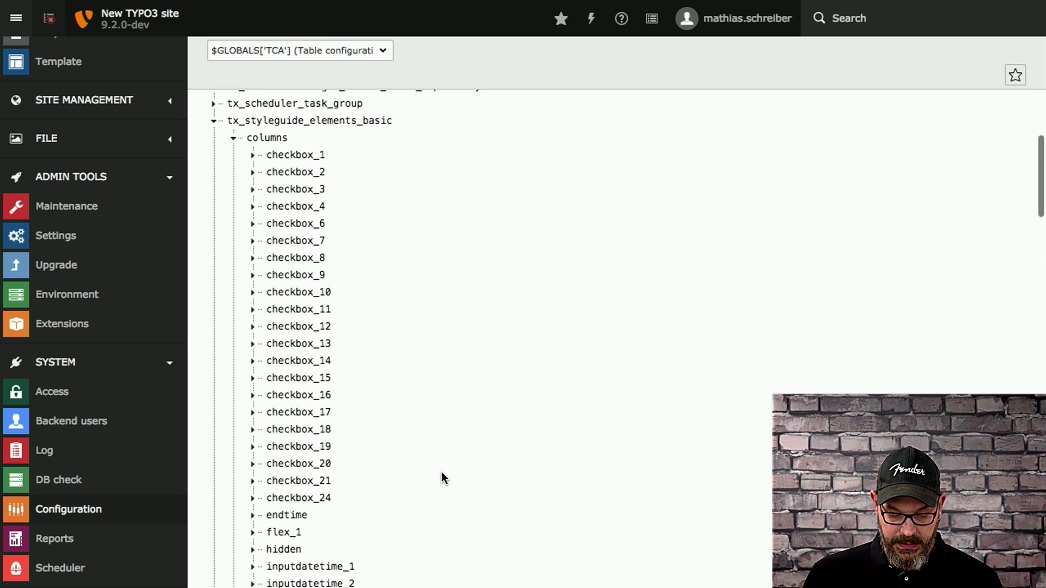
click(253, 418)
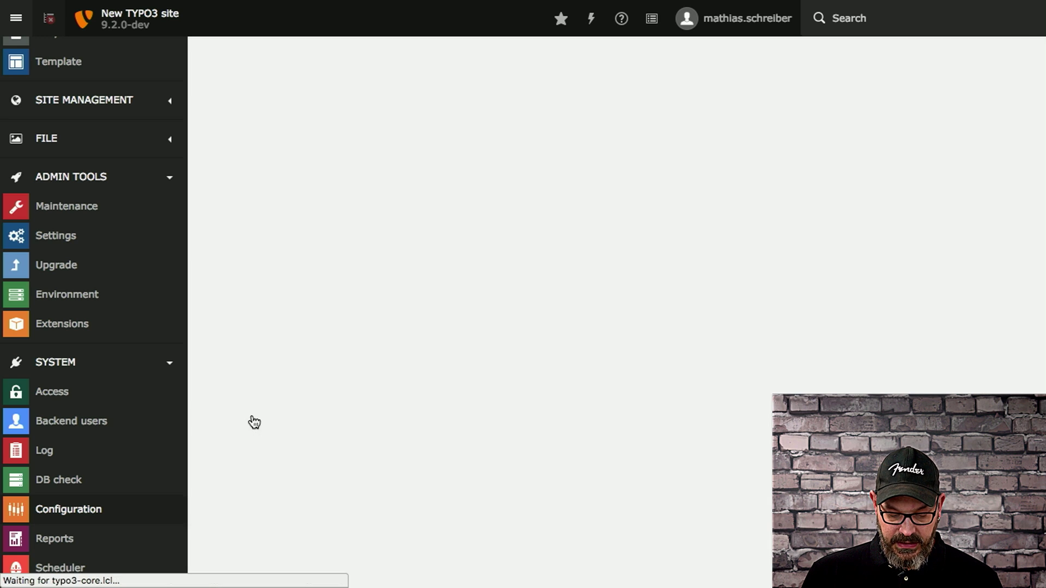
scroll(252, 420, up, 2)
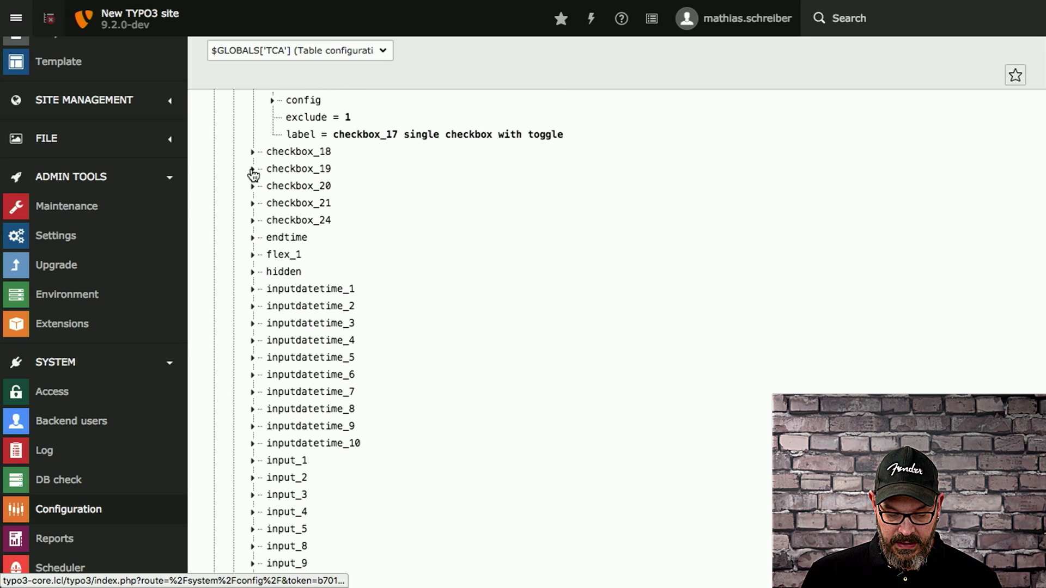
click(253, 152)
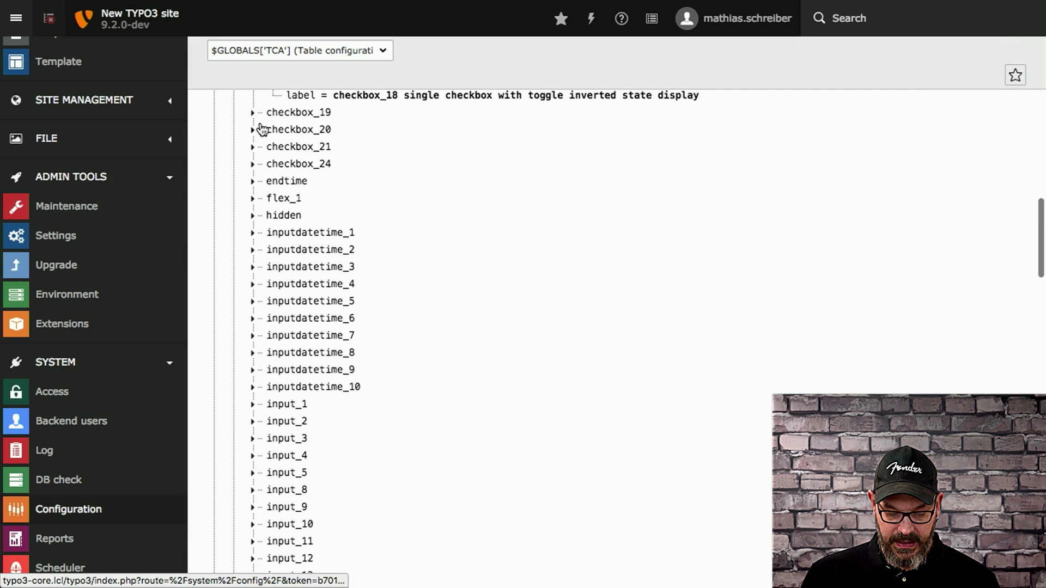
click(253, 109)
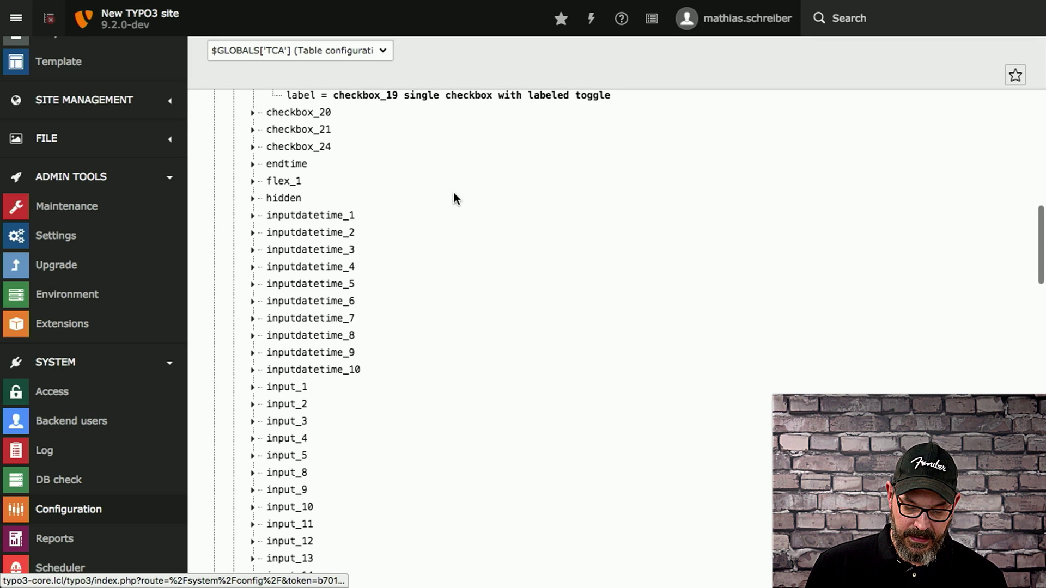
Step: Expand checkbox_17's config to show renderType = checkboxToggle and type = check
scroll(454, 196, up, 5)
scroll(455, 197, up, 1)
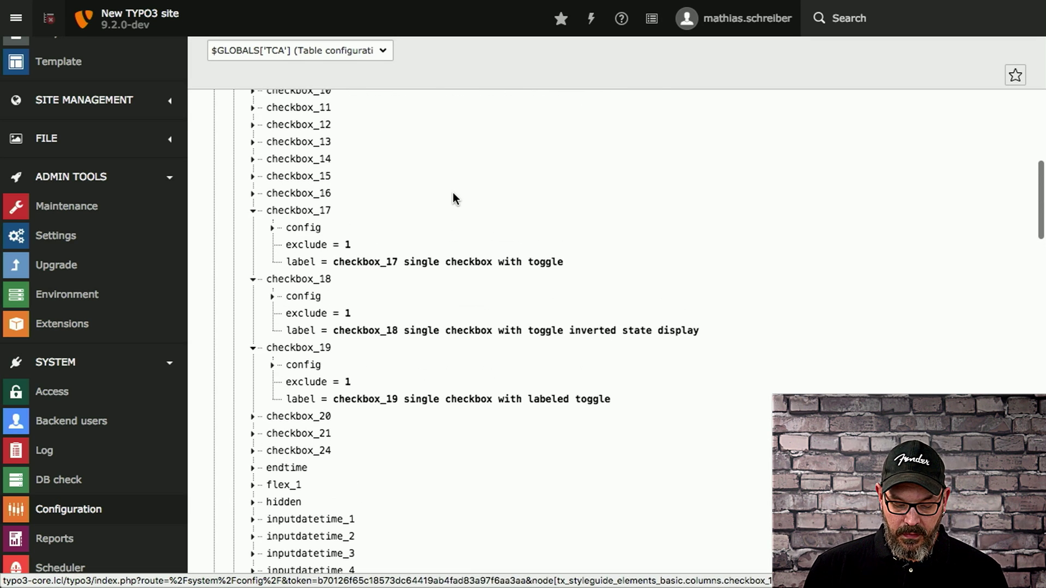
click(273, 233)
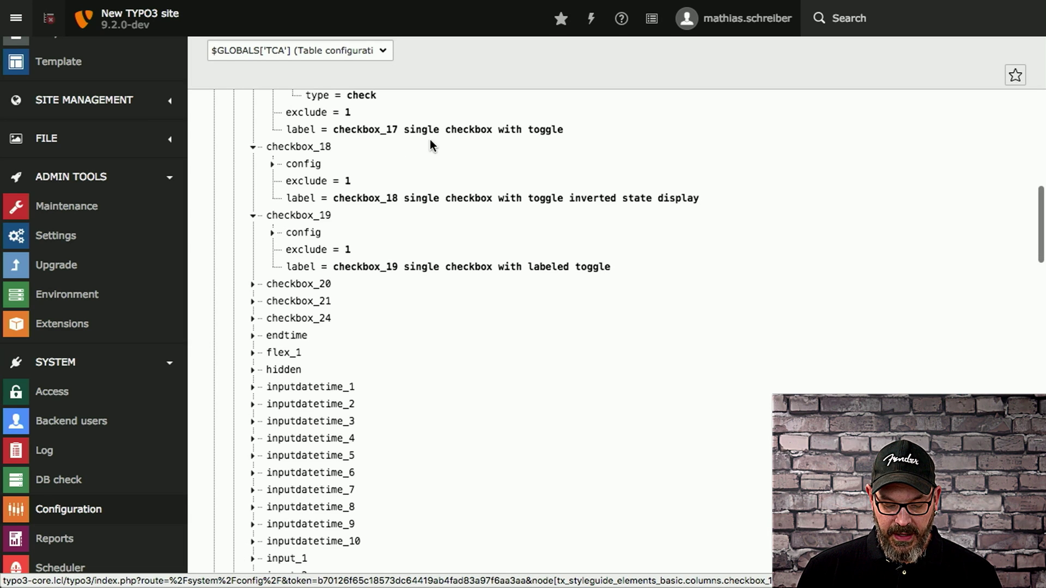
scroll(438, 146, up, 2)
scroll(438, 146, up, 2)
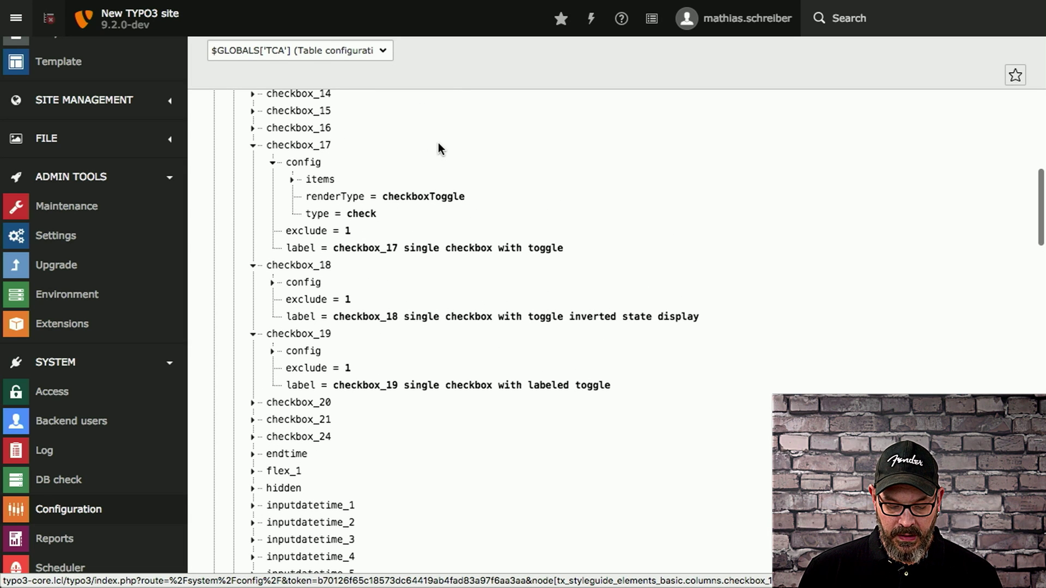
Step: Expand checkbox_17's items > 0 and highlight the '0 = foo' line and labelChecked
click(293, 181)
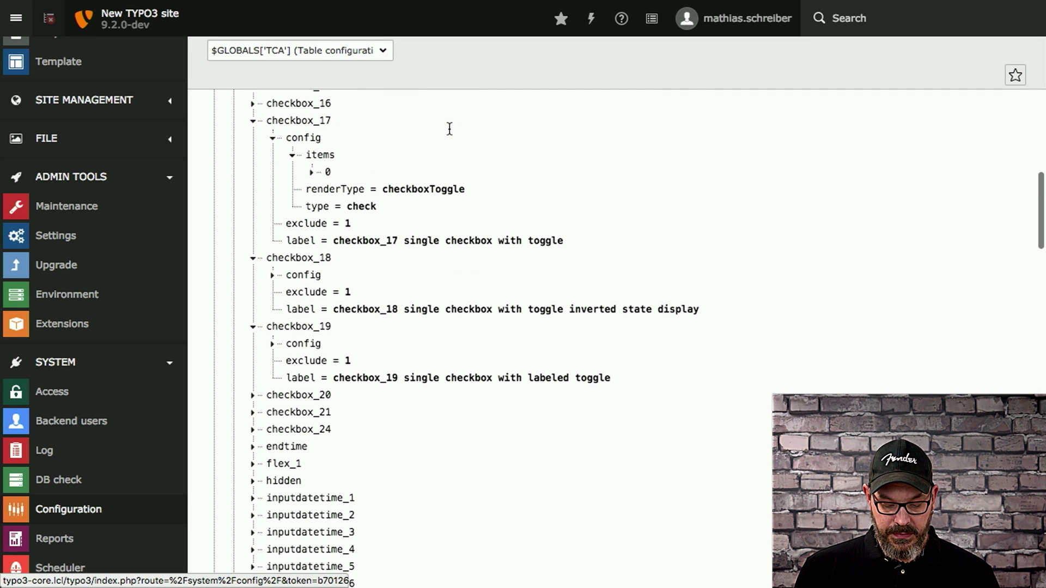
click(312, 175)
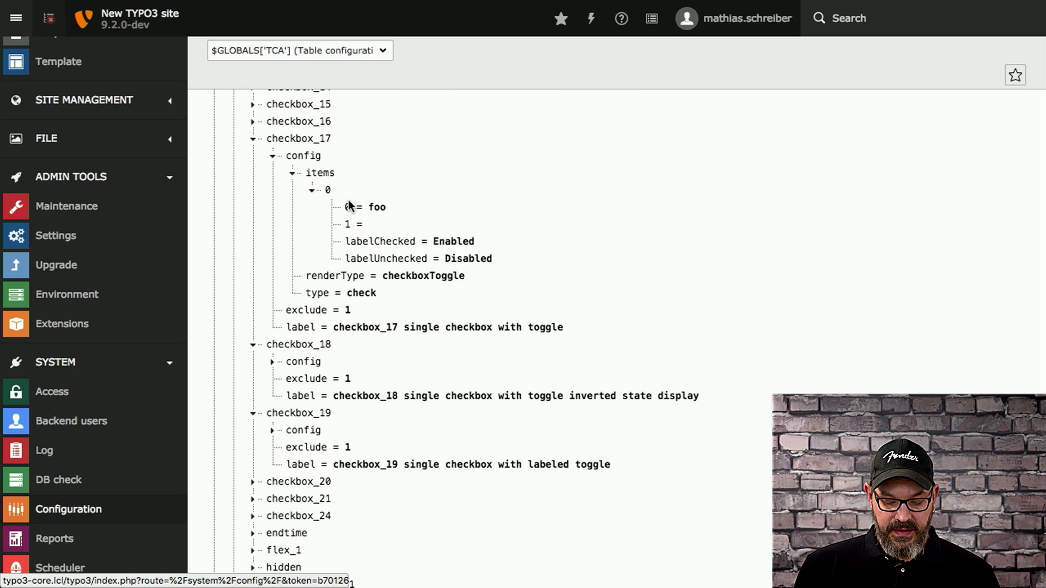
drag(345, 207, 416, 210)
click(410, 212)
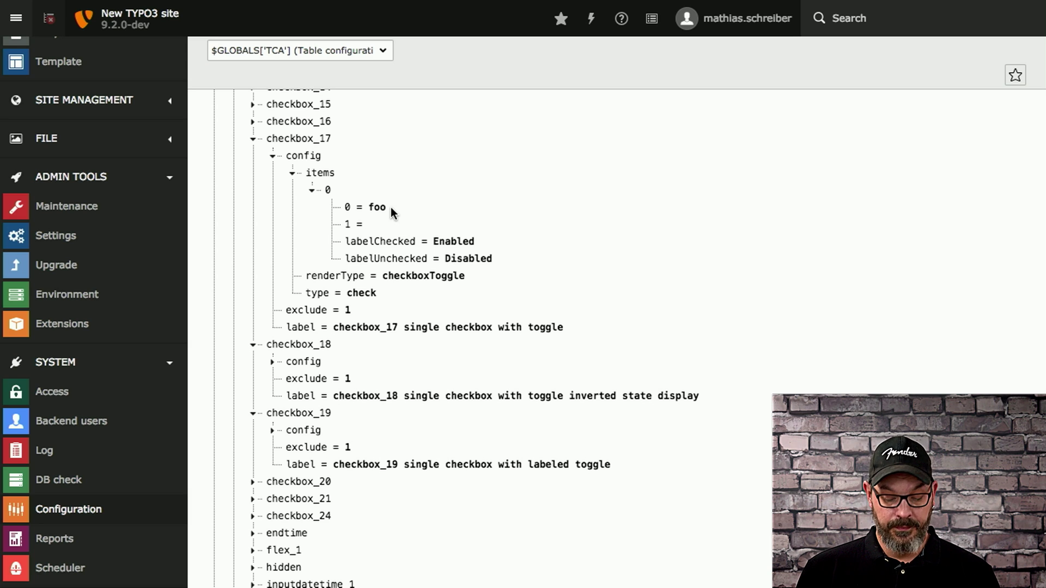
double_click(371, 241)
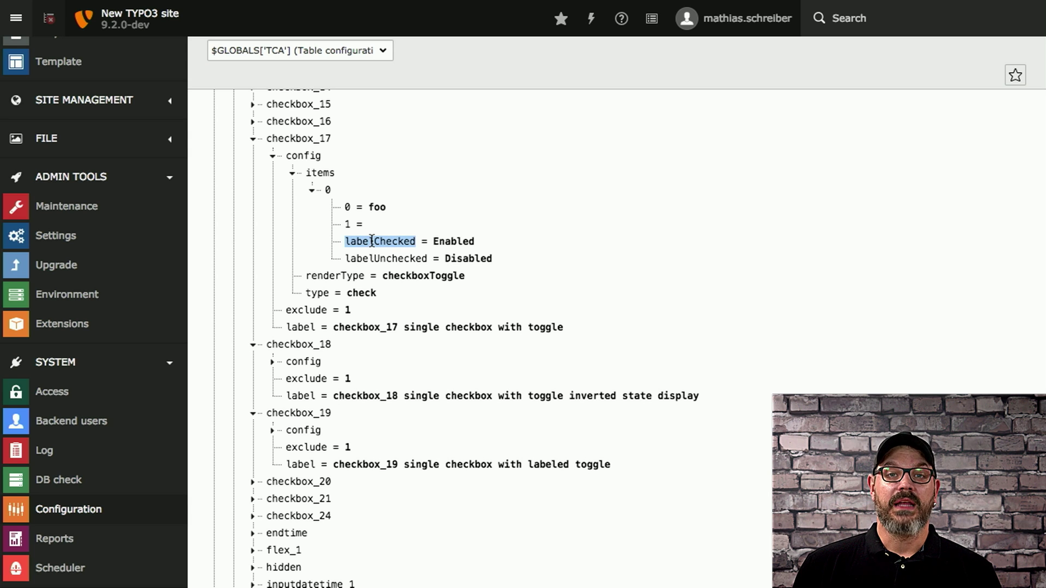
click(509, 247)
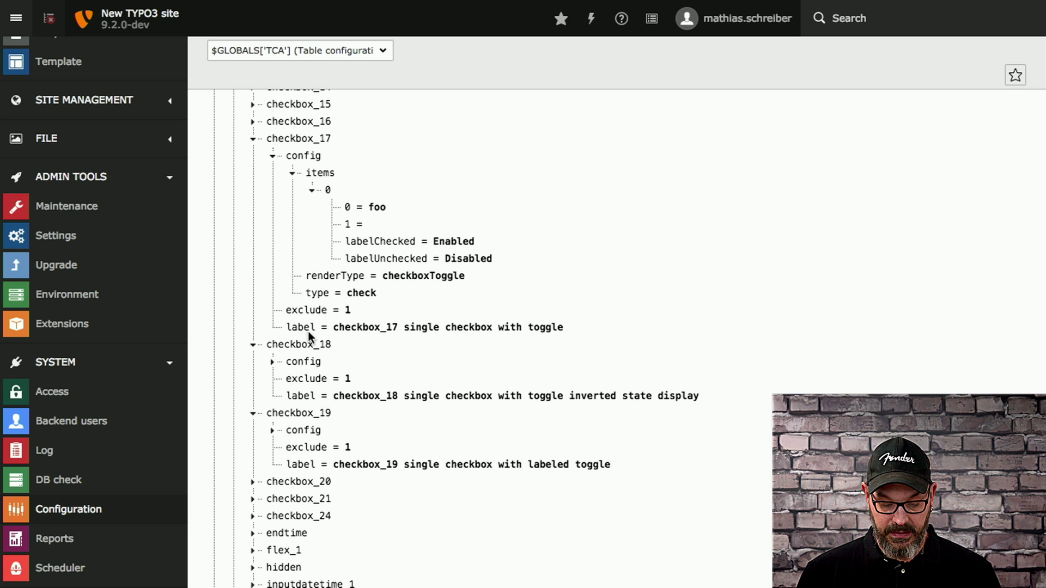
Step: Expand checkbox_18's config and item 0 to show invertStateDisplay = 1 and its Enabled/Disabled labels
click(274, 361)
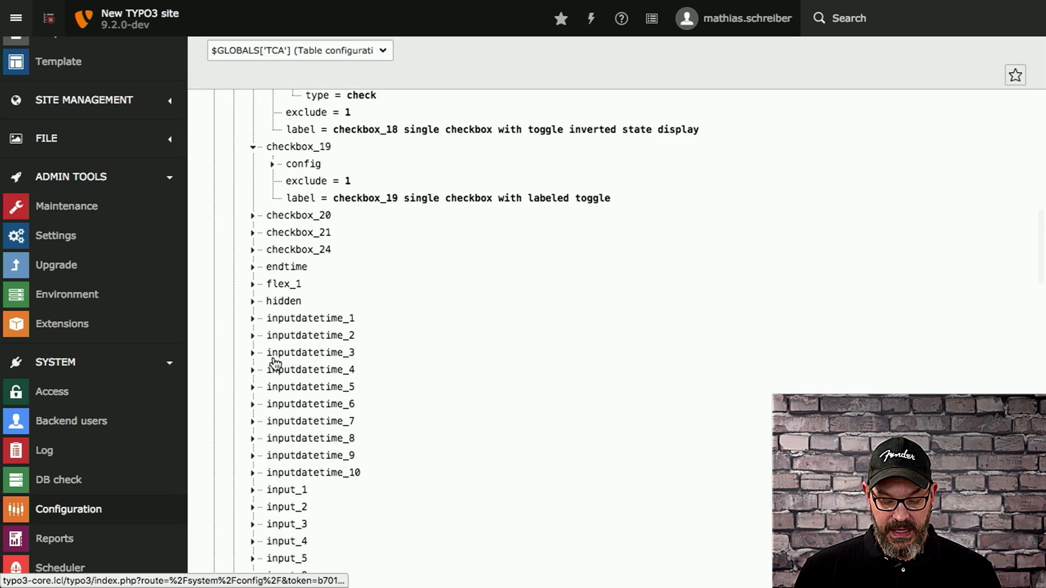
scroll(275, 364, up, 3)
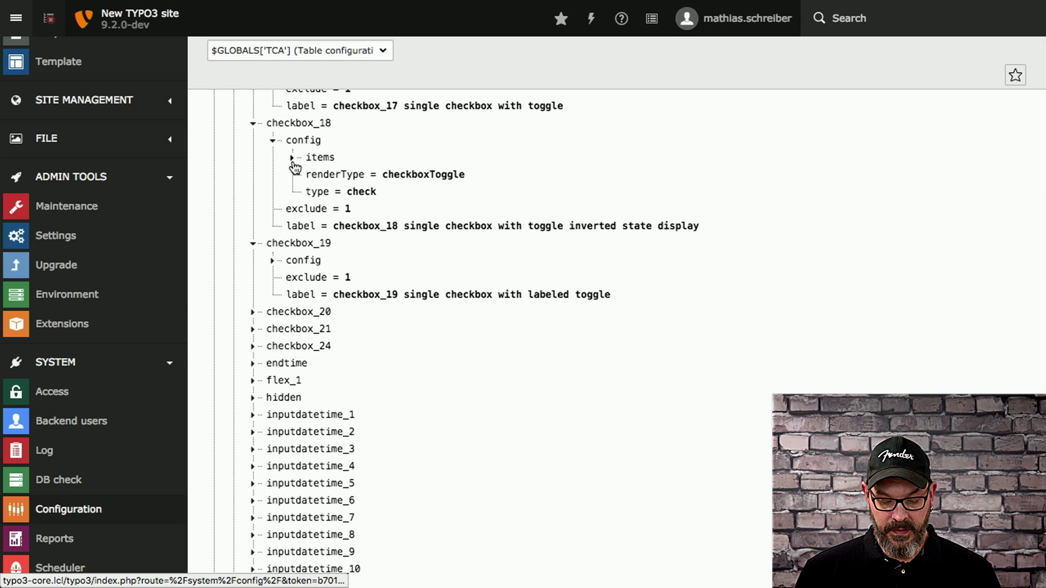
scroll(295, 166, down, 3)
scroll(437, 99, up, 3)
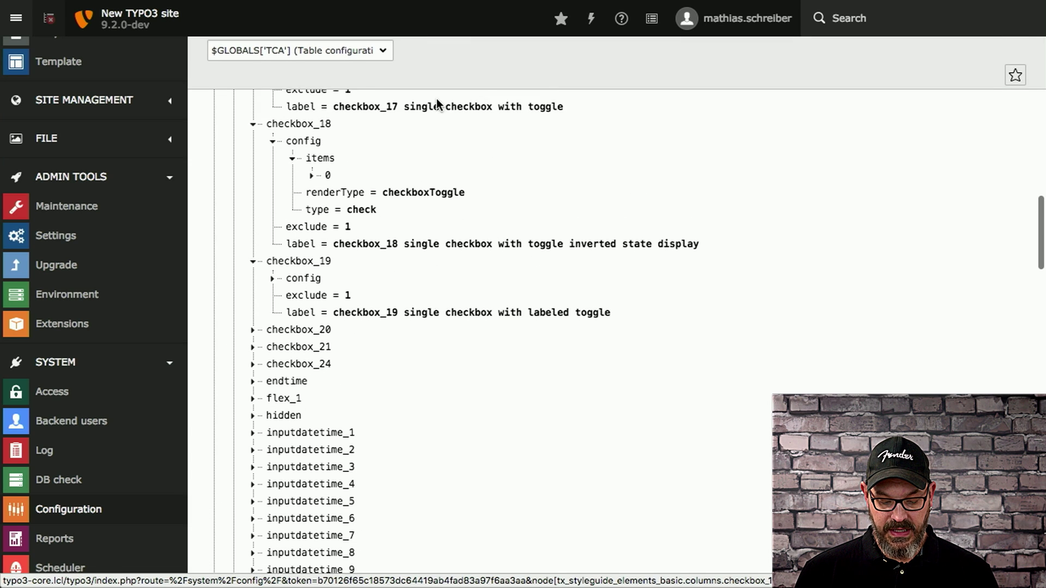
click(316, 199)
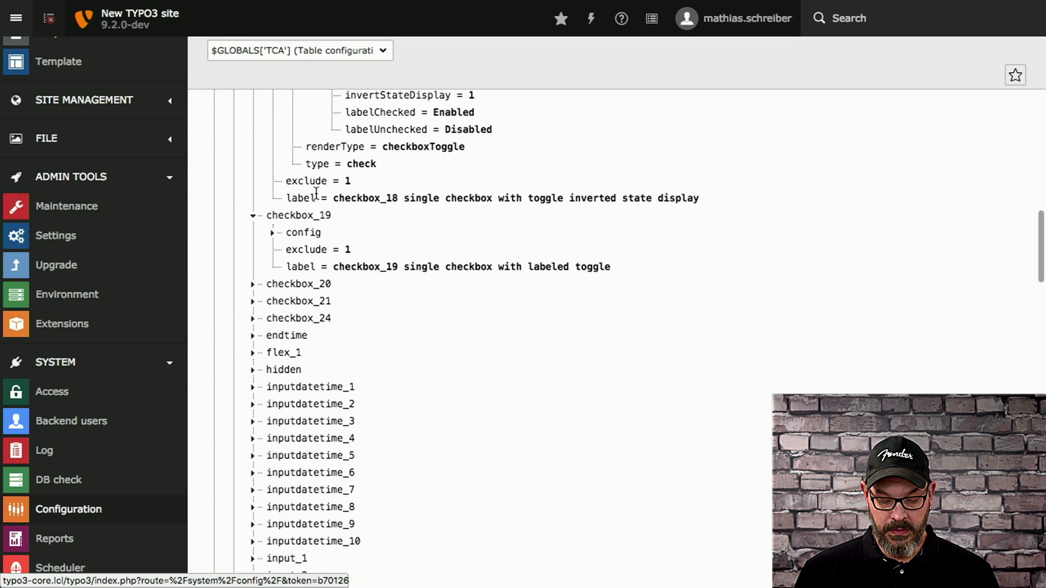
scroll(529, 154, up, 3)
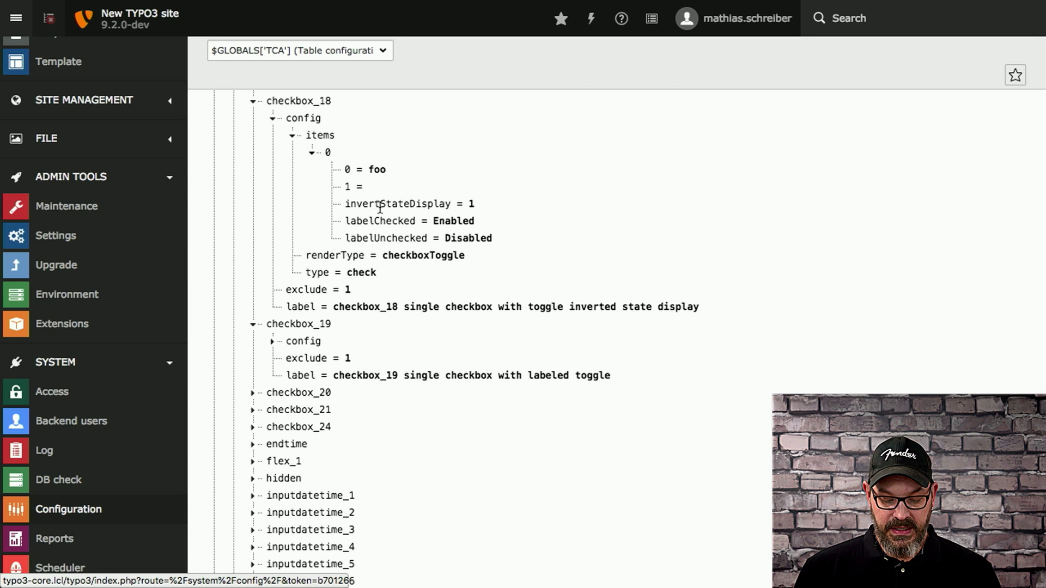